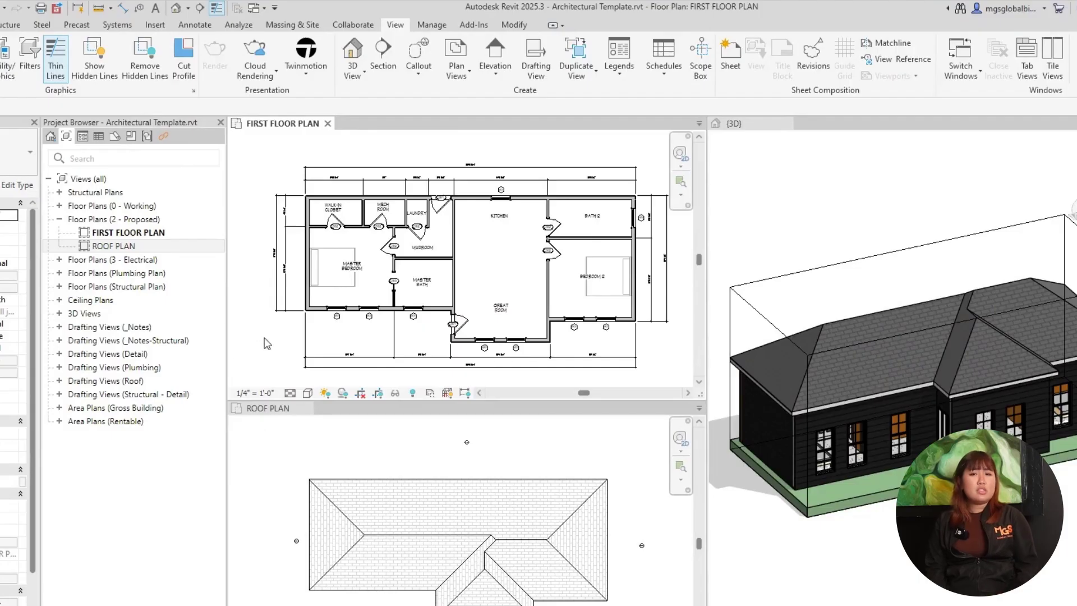
Set the first floor plan, roof plan and 3D view each to 1/4" = 1'-0" scale
click(264, 392)
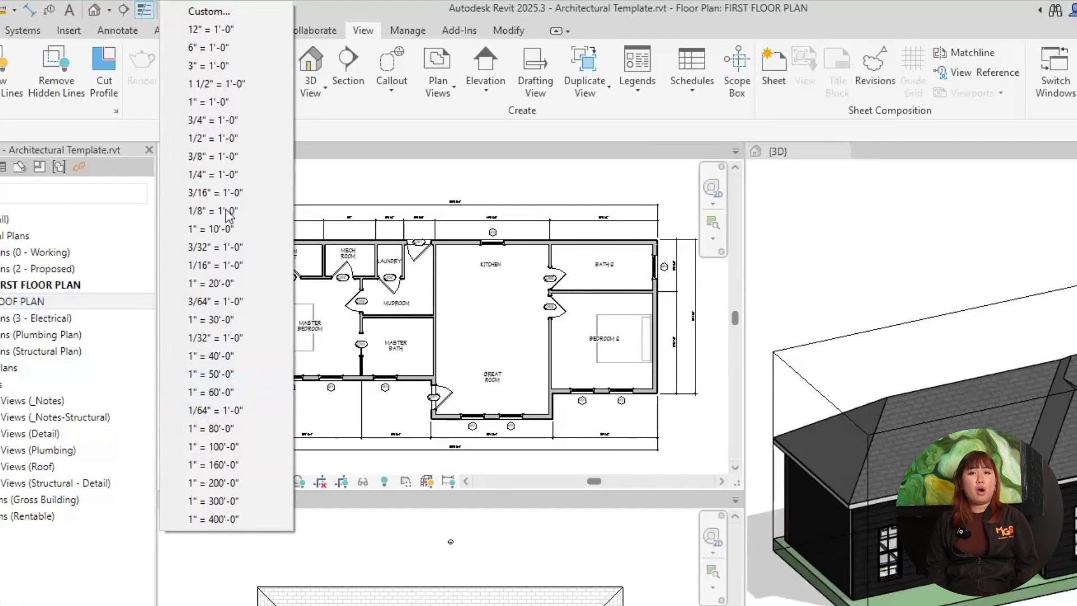
click(217, 176)
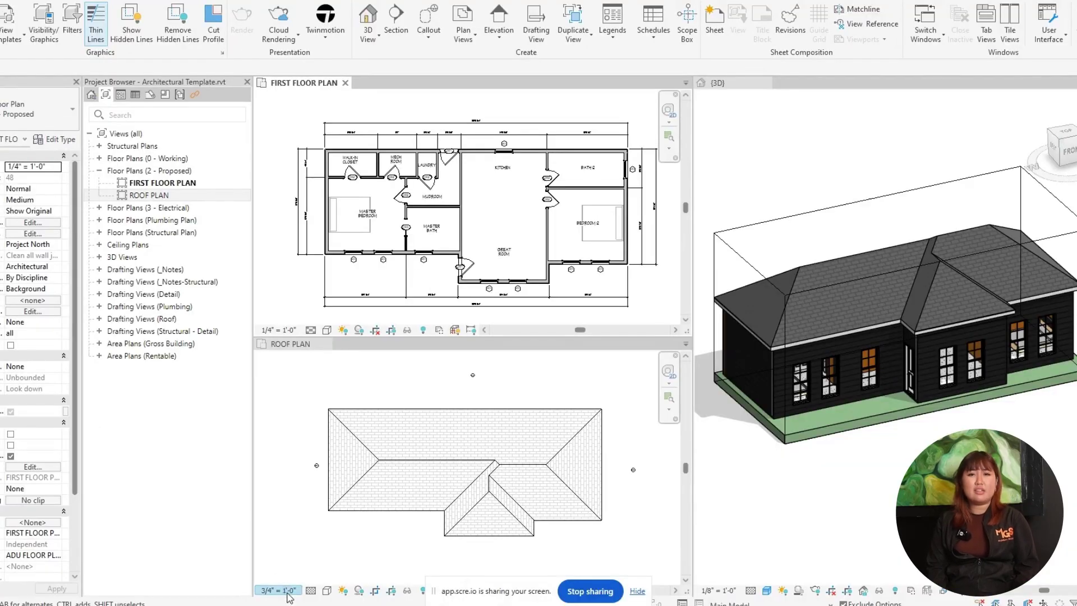
click(288, 591)
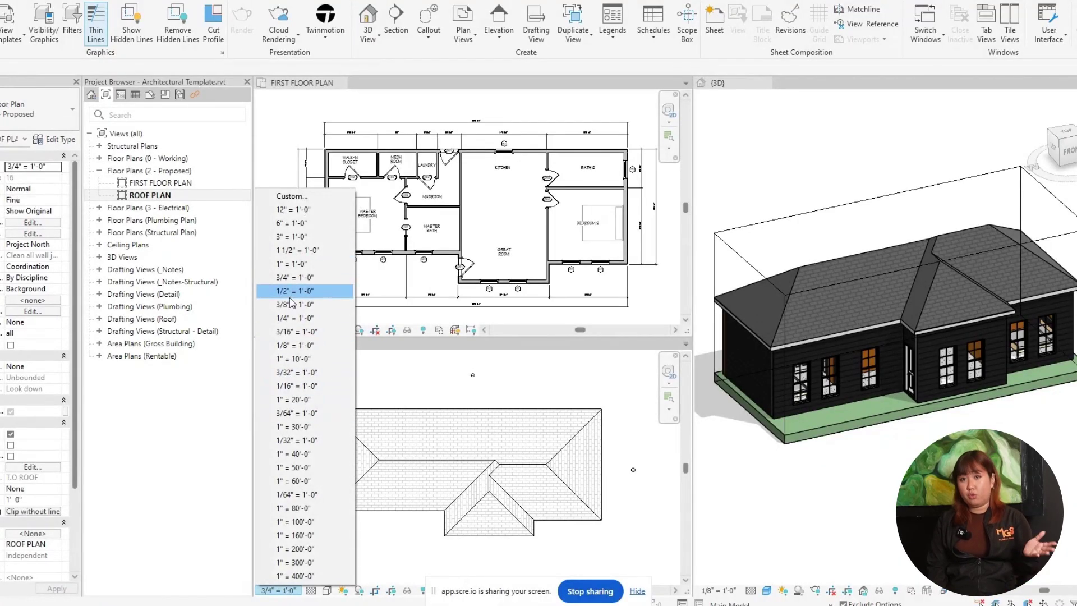
click(290, 319)
click(718, 591)
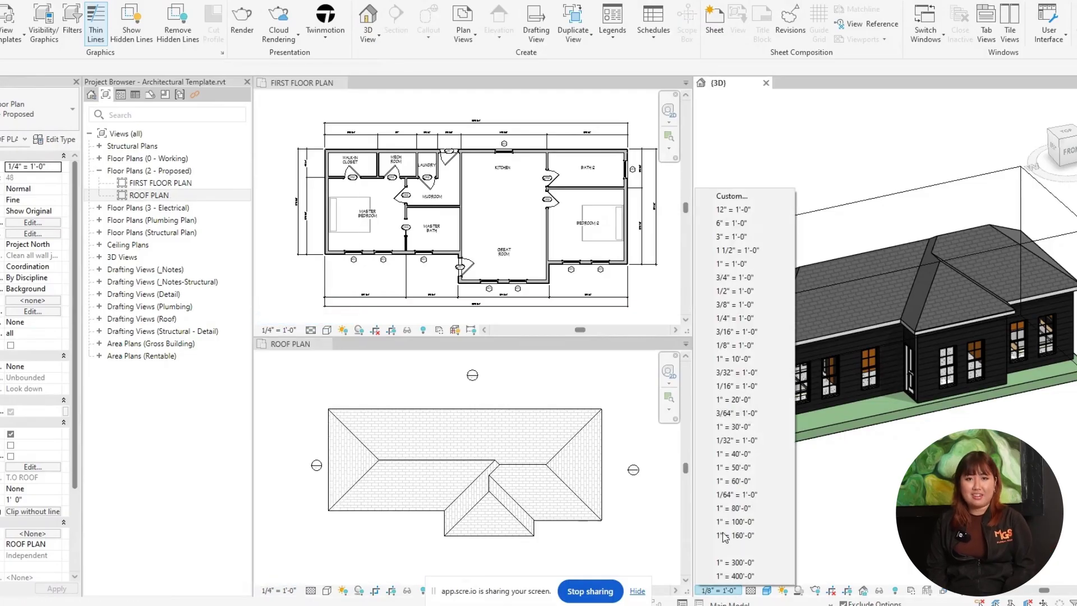
click(729, 318)
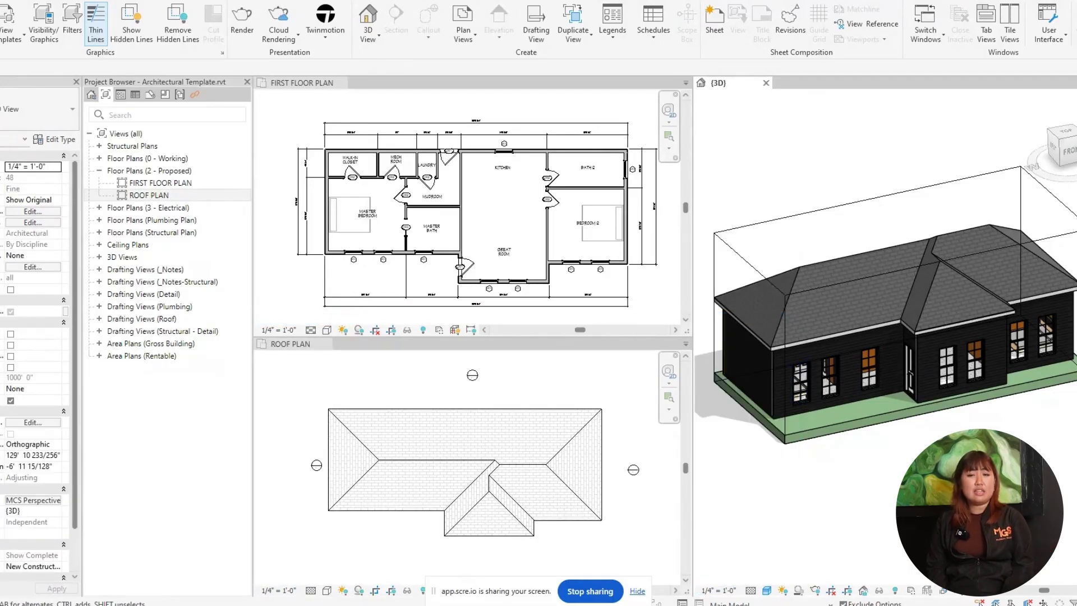
click(464, 394)
scroll(476, 421, down, 2)
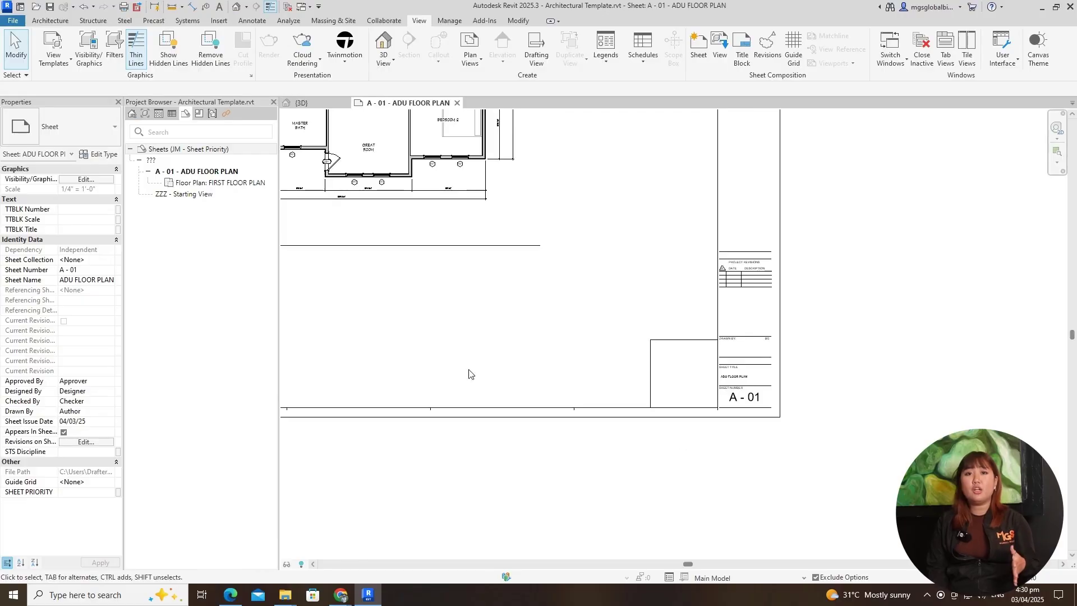
Pan and zoom sheet A-01 to frame the whole placed ADU FLOOR PLAN
middle_drag(469, 374, 747, 524)
scroll(679, 432, down, 3)
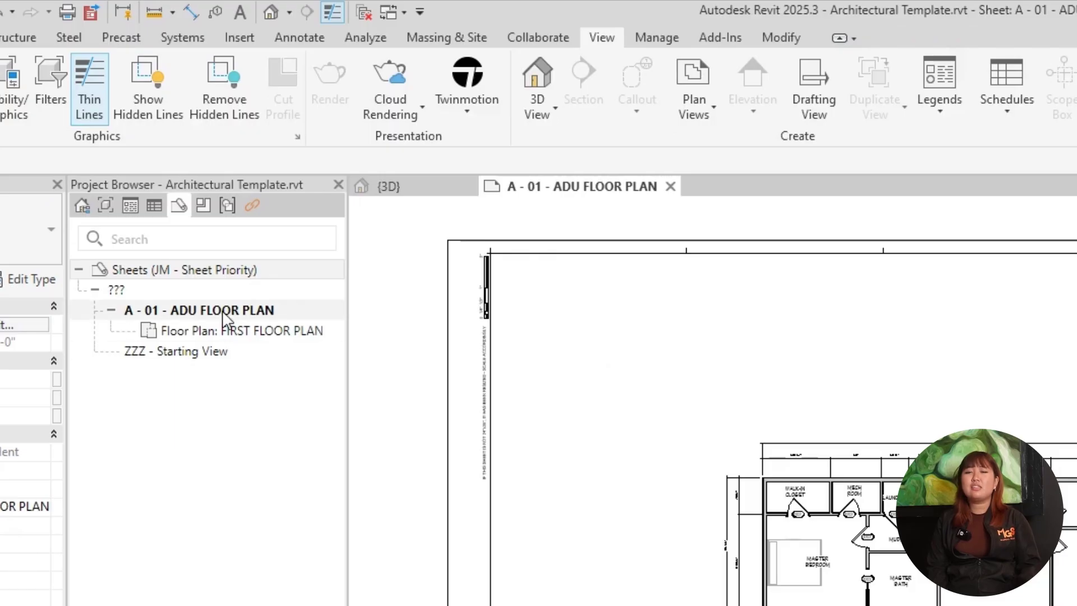
Create a new sheet A-02 from the Sheets list in the Project Browser
right_click(180, 149)
click(218, 290)
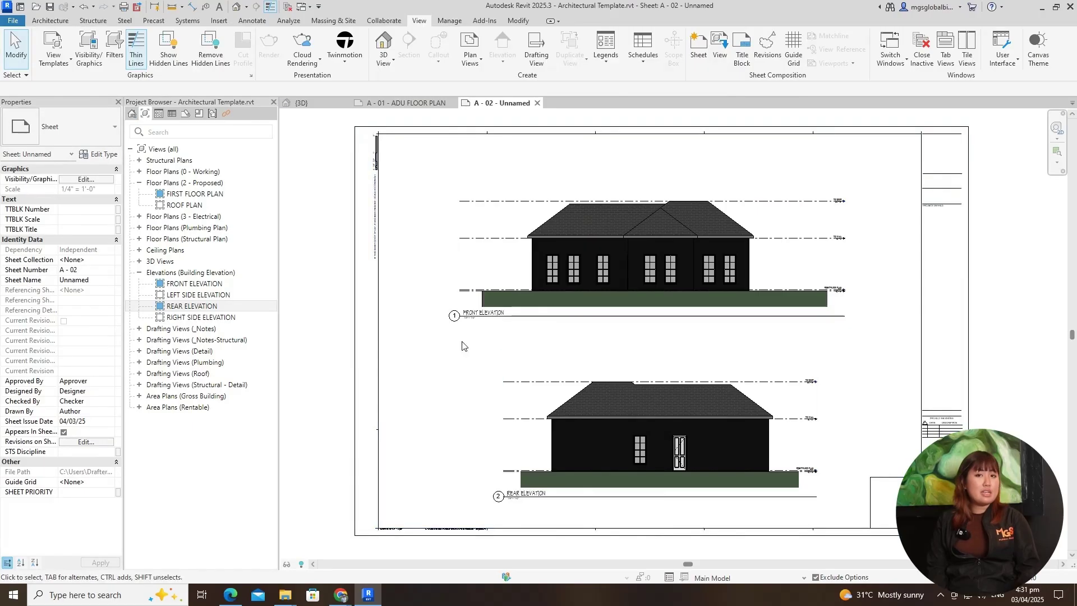
scroll(465, 351, up, 4)
scroll(454, 350, up, 2)
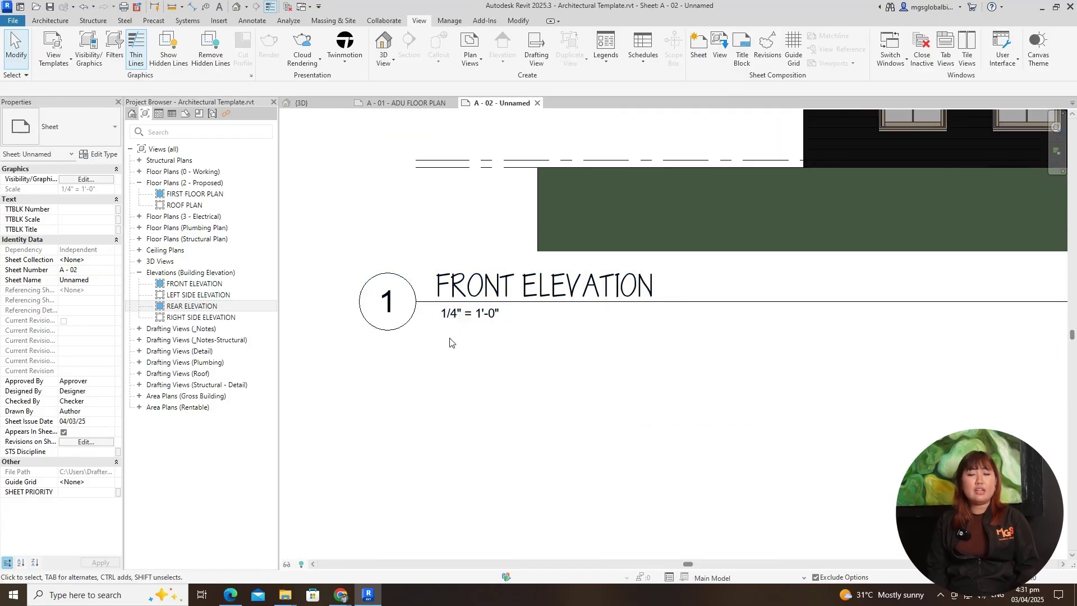
scroll(547, 415, down, 2)
Pan and zoom sheet A-02 to show the rear elevation, its title and the whole sheet
middle_drag(565, 296, 570, 236)
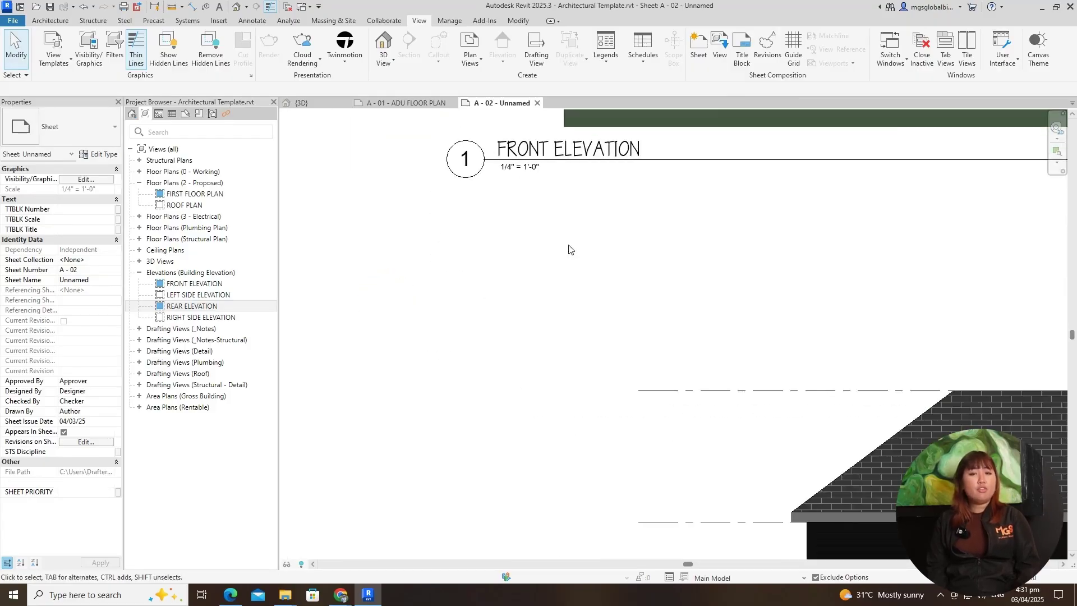
scroll(649, 286, down, 2)
middle_drag(649, 286, 496, 238)
scroll(590, 406, down, 1)
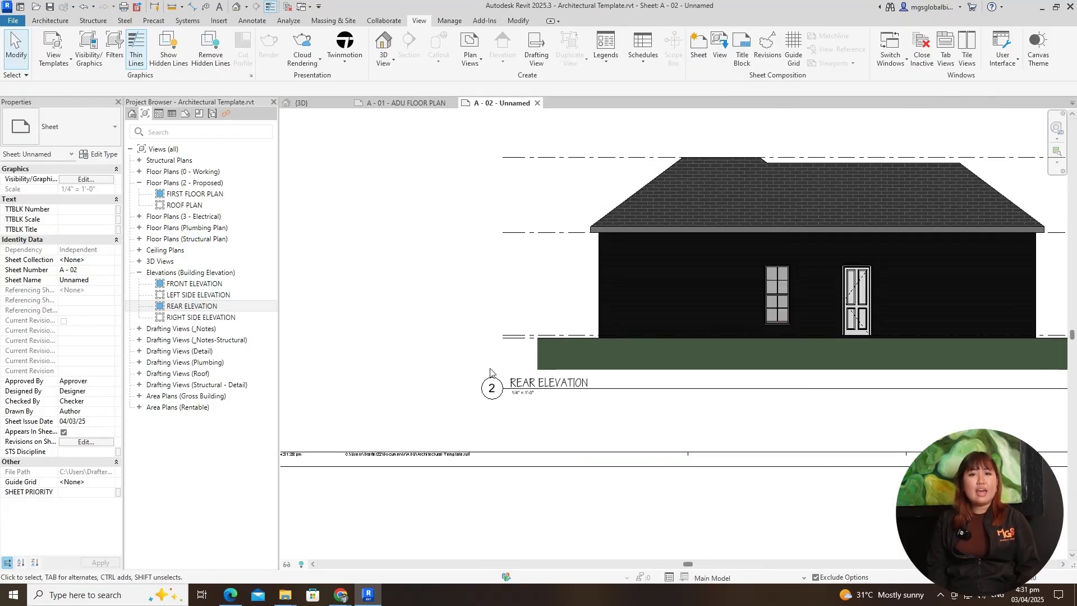
scroll(518, 419, up, 4)
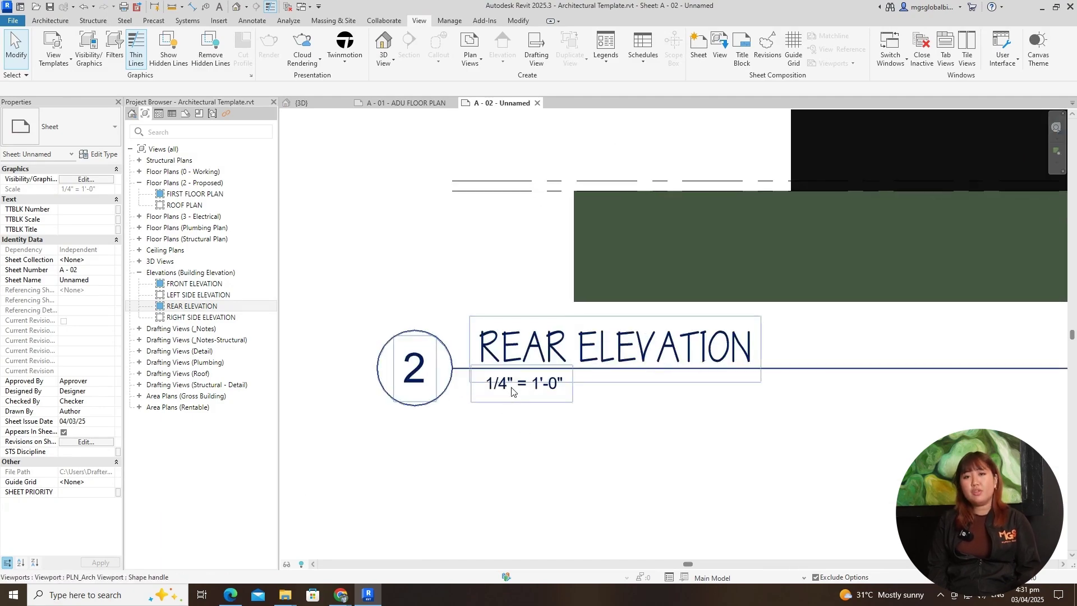
scroll(541, 392, down, 5)
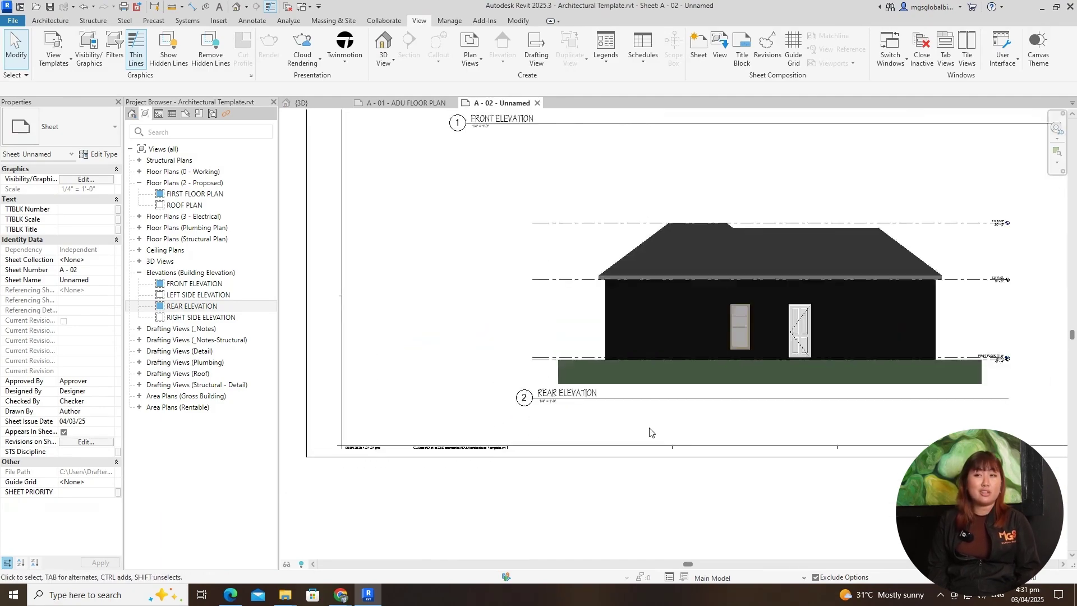
middle_drag(654, 438, 577, 516)
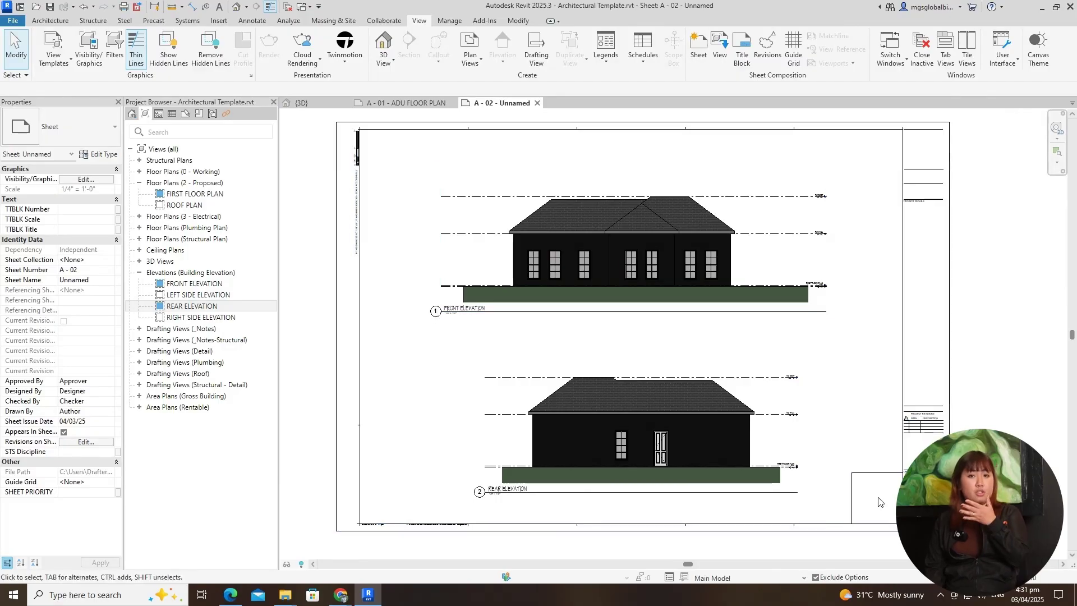
scroll(874, 516, up, 6)
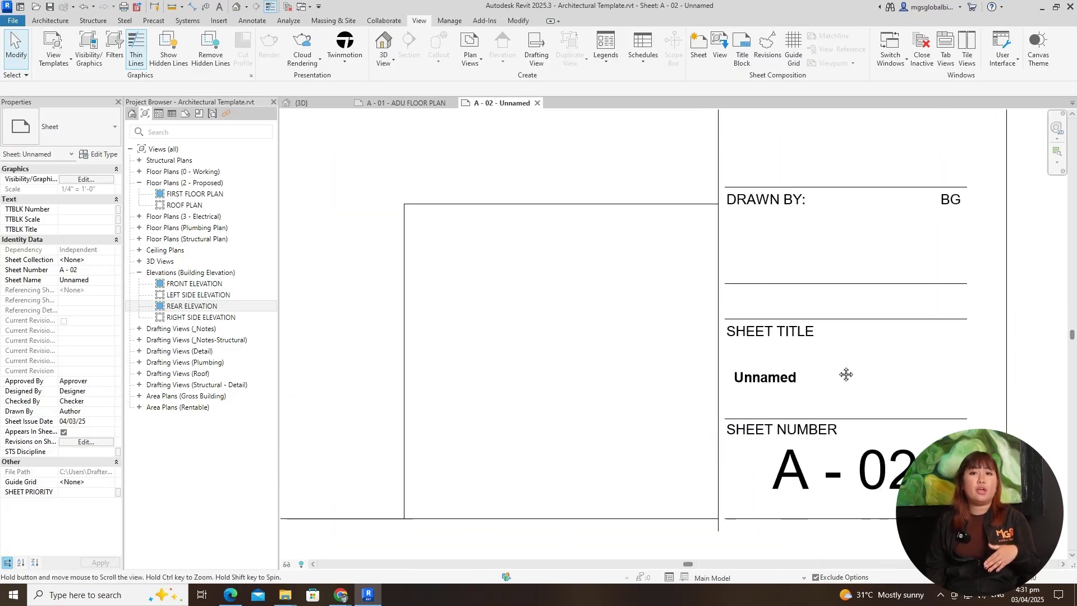
Retitle sheet A-02 from Unnamed to FRONT & REAR ELEVATION in its title block
click(766, 370)
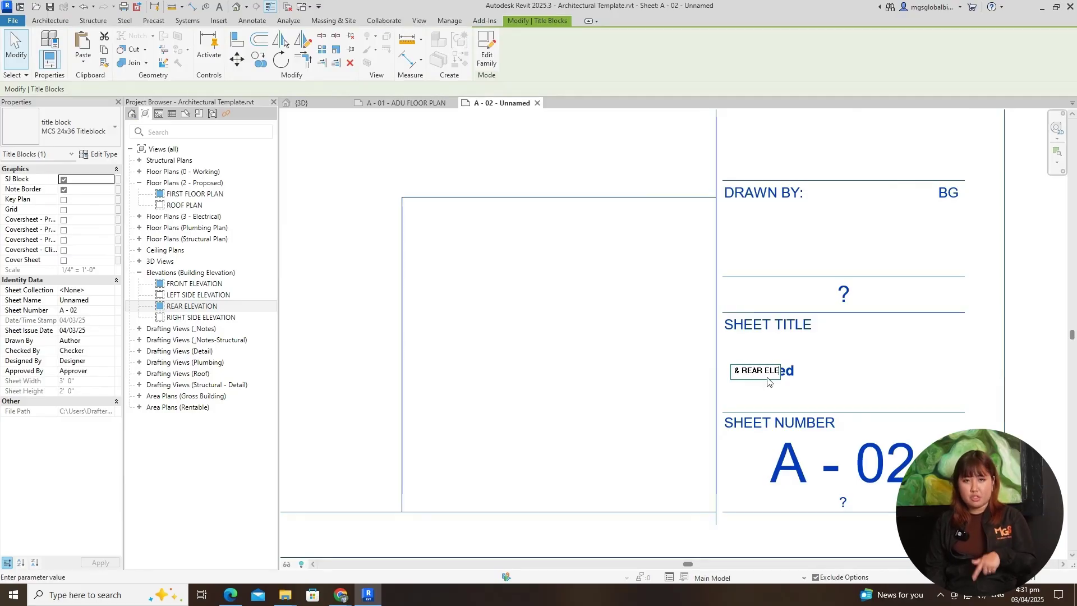
click(944, 393)
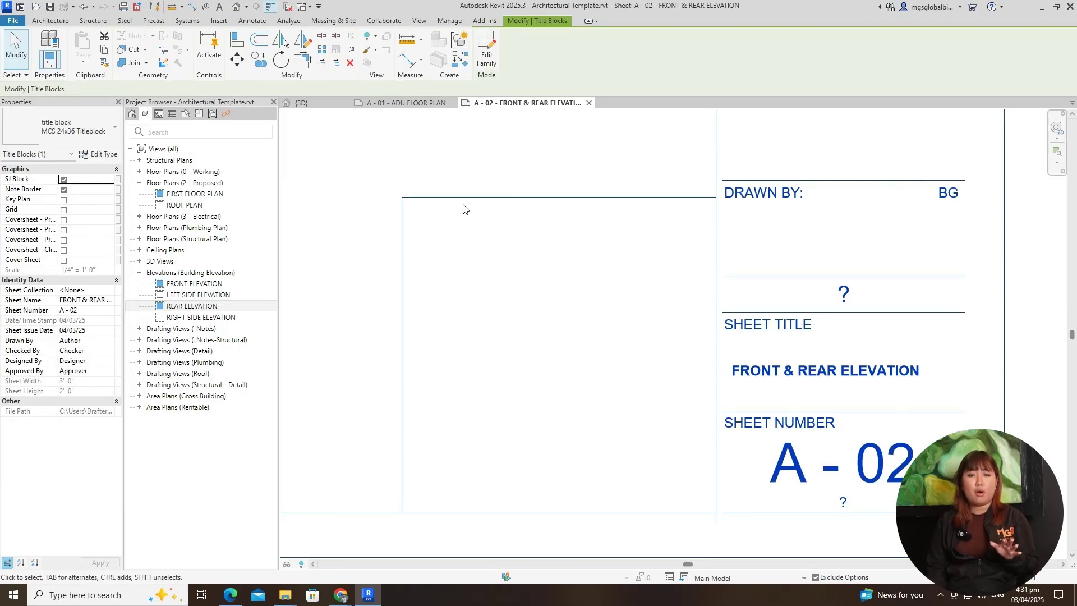
scroll(481, 337, down, 5)
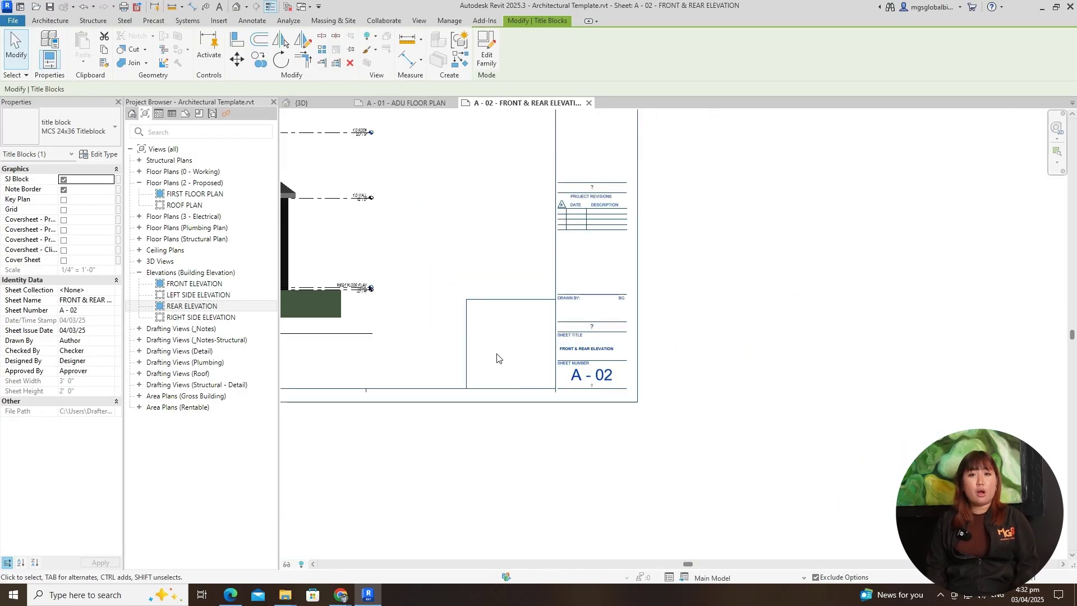
scroll(520, 388, down, 1)
scroll(649, 442, down, 1)
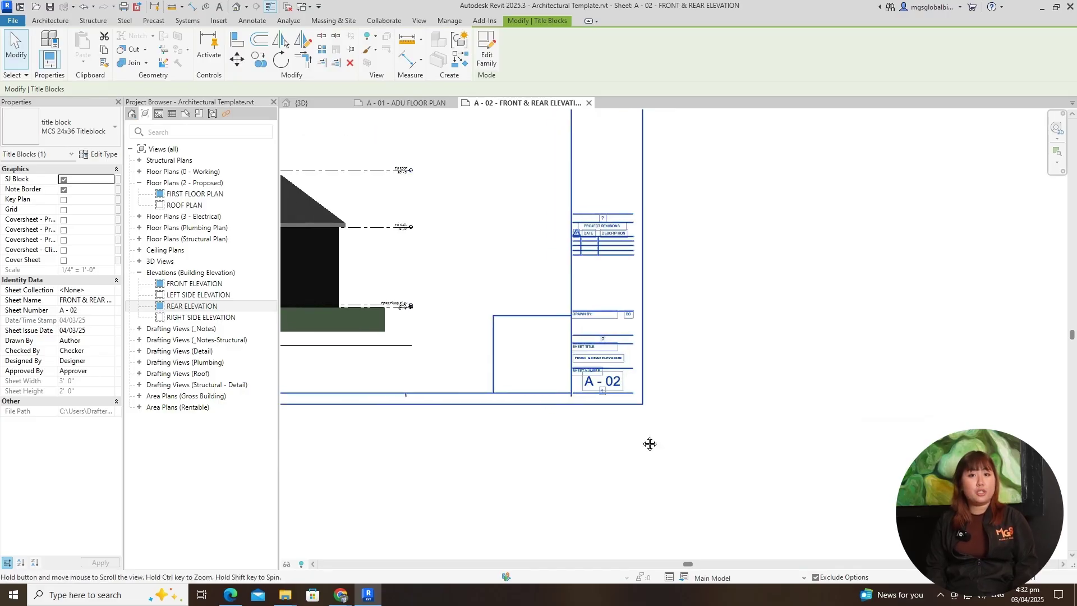
scroll(704, 464, up, 2)
scroll(690, 453, down, 3)
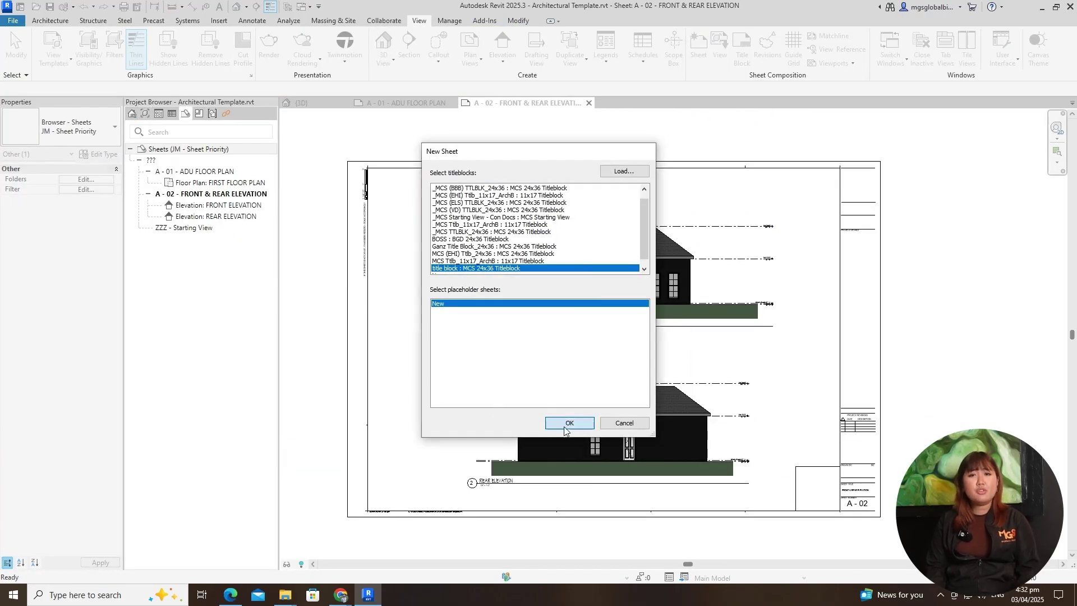
Create sheet A-03 and place RIGHT SIDE ELEVATION in its upper area
click(564, 426)
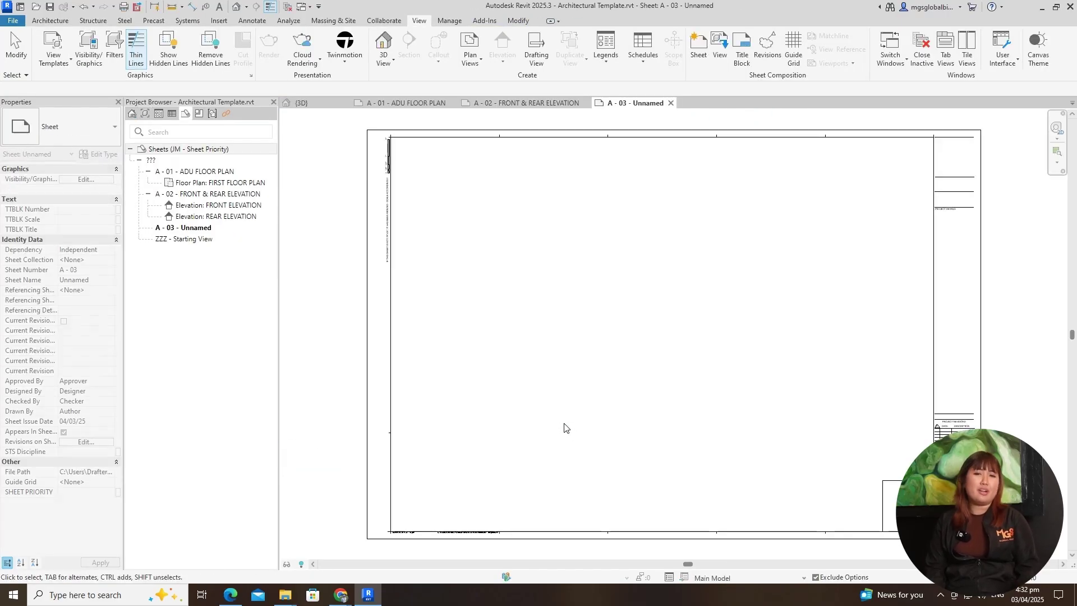
click(145, 113)
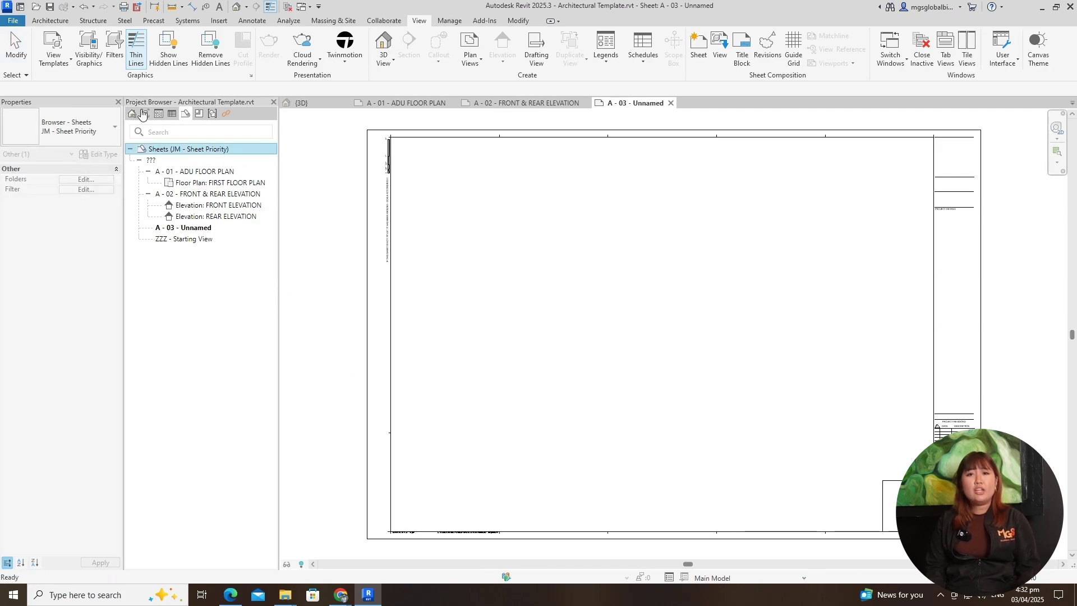
drag(193, 318, 632, 272)
click(663, 260)
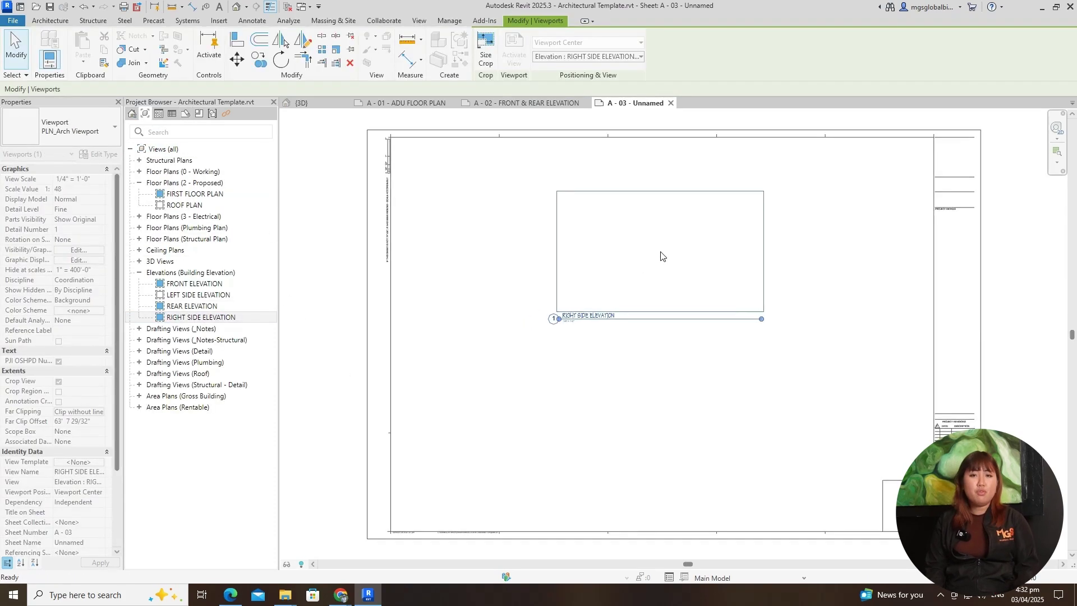
Place LEFT SIDE ELEVATION below the right side elevation on sheet A-03
drag(166, 296, 665, 433)
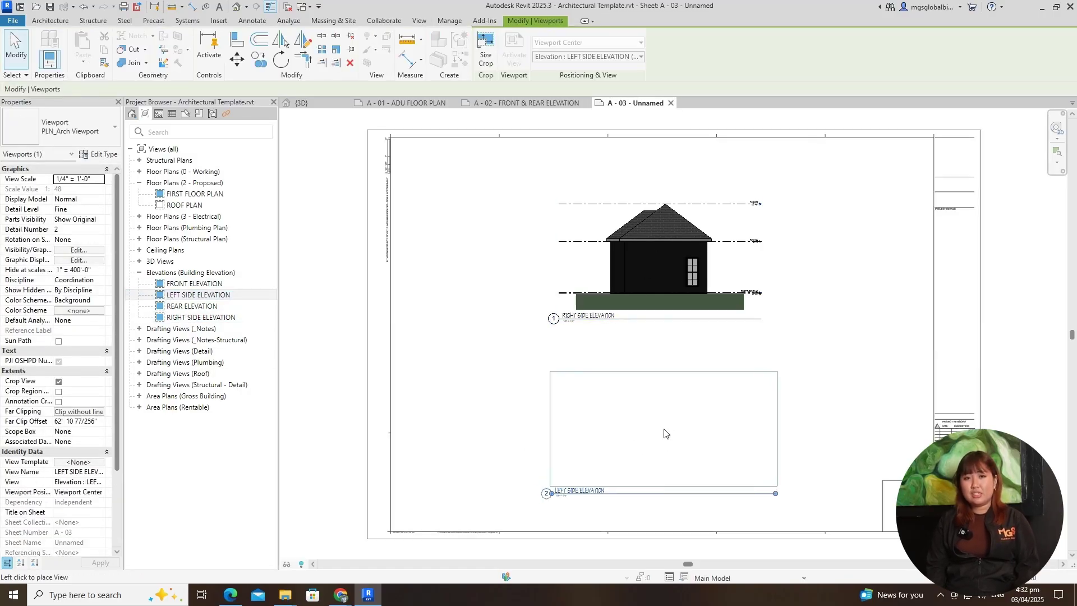
click(678, 438)
key(Escape)
scroll(682, 251, up, 3)
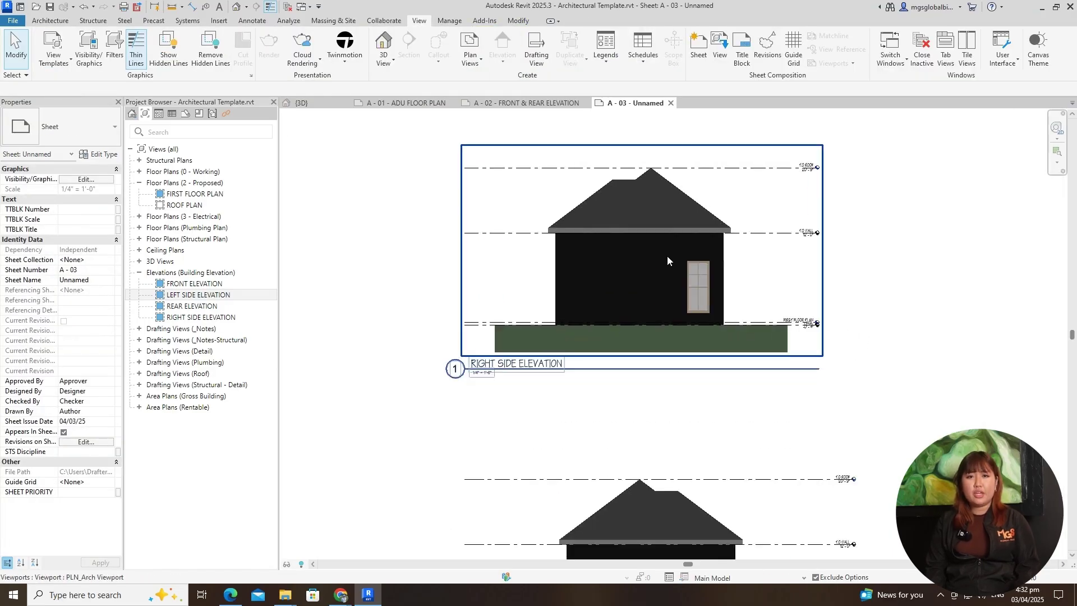
scroll(429, 396, up, 2)
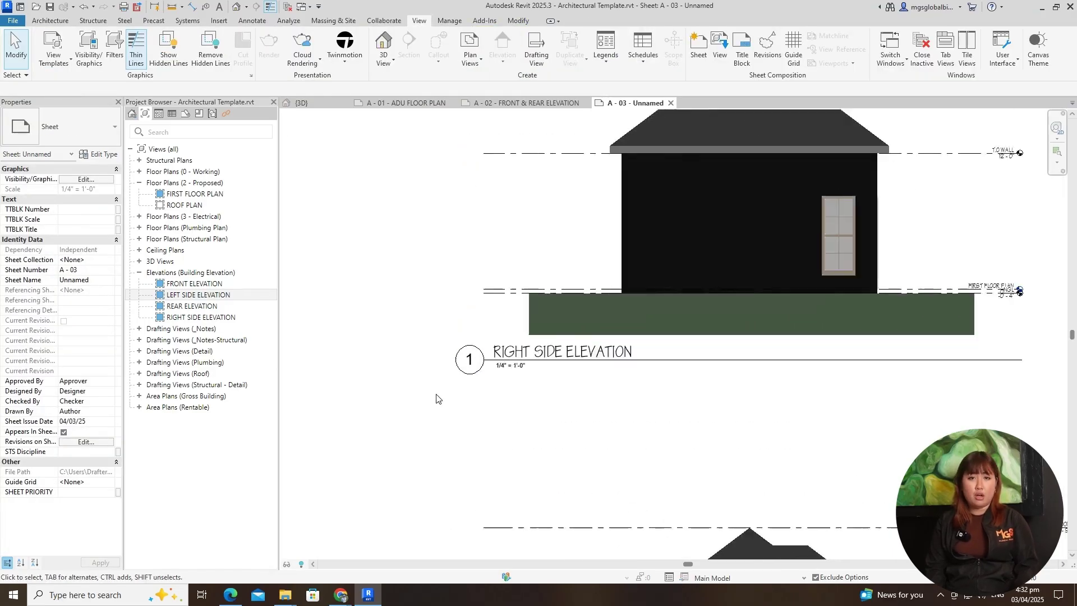
scroll(437, 398, up, 3)
scroll(621, 443, down, 1)
scroll(622, 443, down, 2)
middle_drag(675, 473, 651, 238)
Zoom around sheet A-03 and select its title block for editing
scroll(591, 475, up, 3)
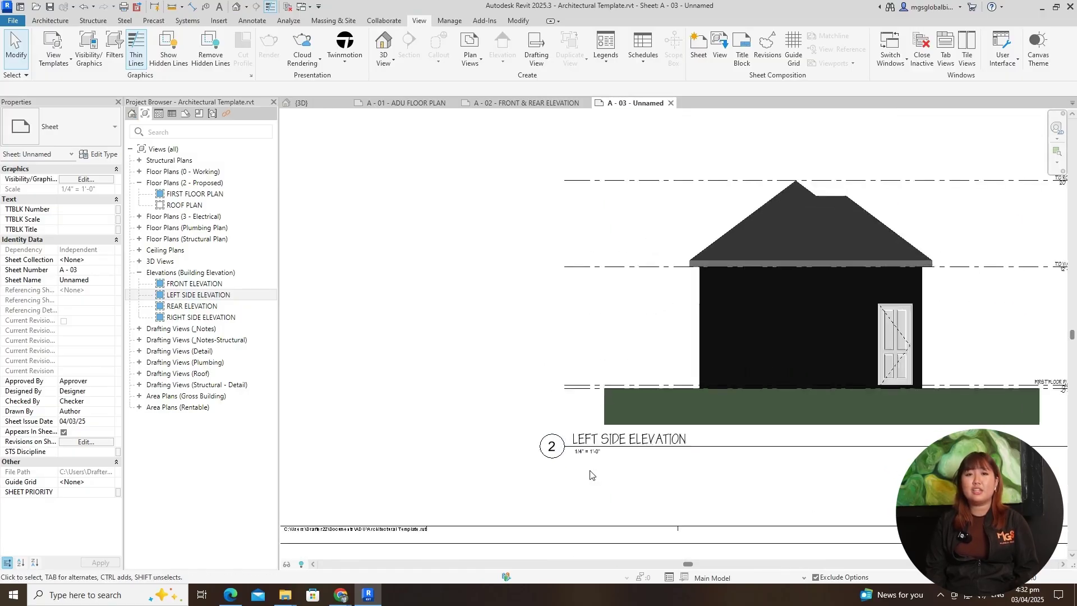
scroll(590, 475, up, 3)
scroll(747, 460, down, 4)
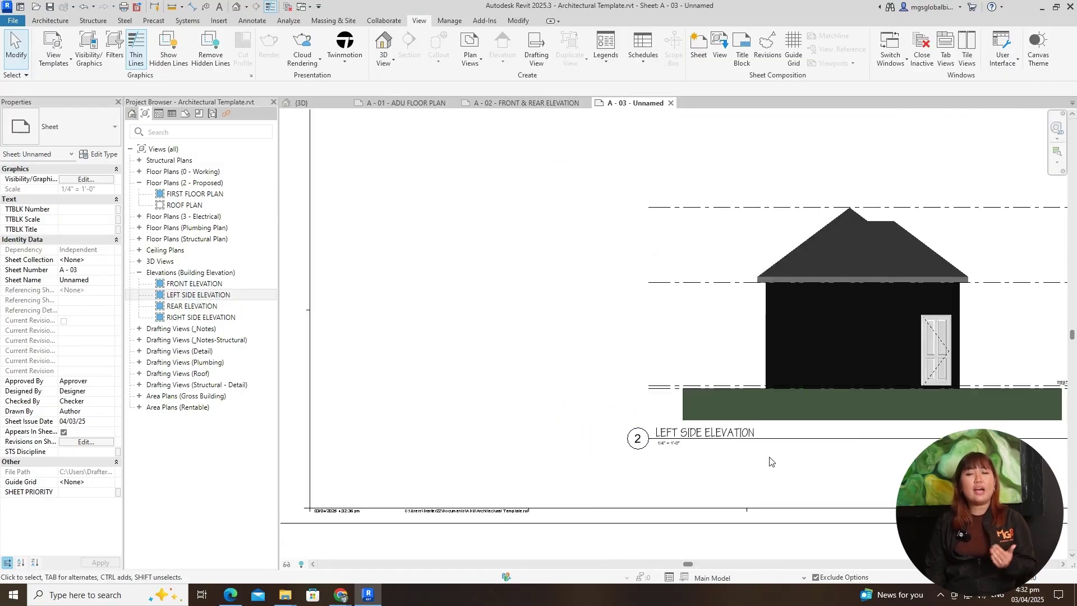
scroll(758, 461, down, 3)
scroll(794, 362, up, 3)
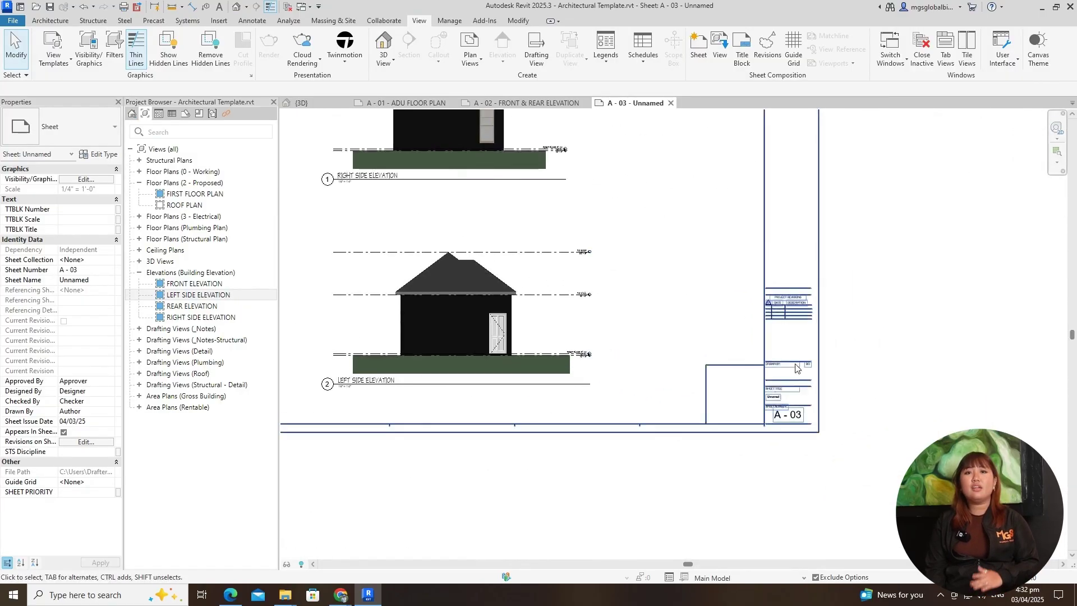
scroll(786, 392, up, 4)
click(777, 409)
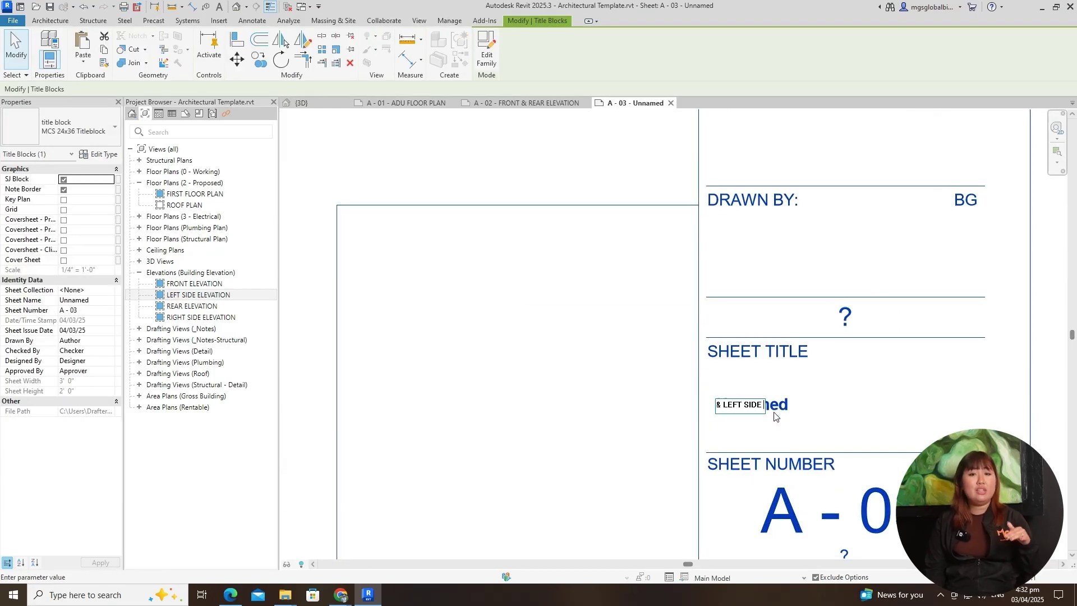
Commit the RIGHT & LEFT SIDE ELEVATION title on sheet A-03 and refit the sheet
click(634, 288)
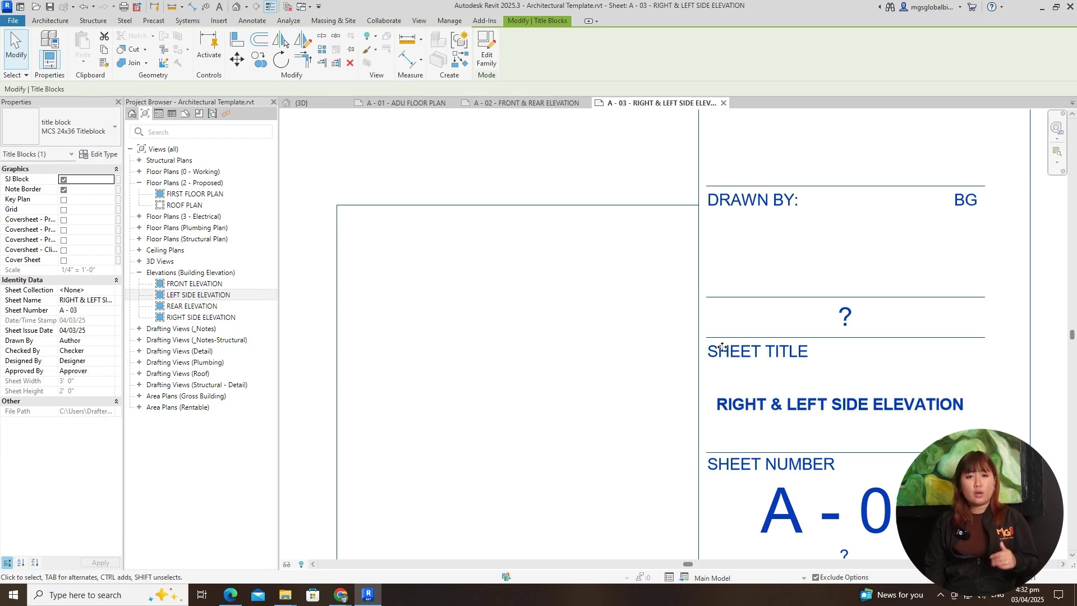
scroll(722, 347, down, 5)
middle_drag(743, 446, 765, 385)
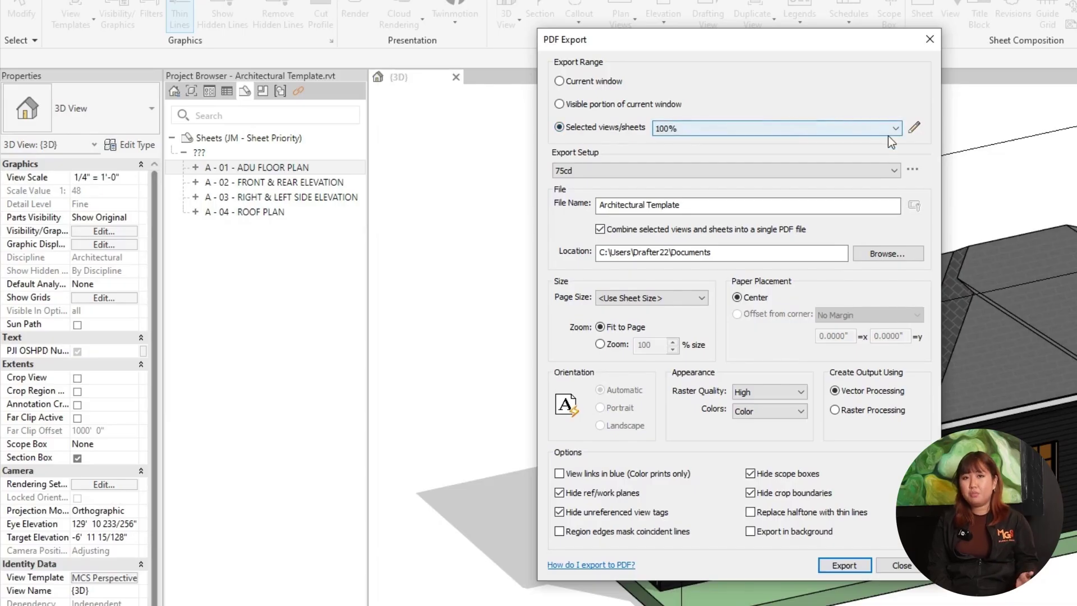
Filter the PDF export's view/sheet selection list to show sheets only, hiding 2D and 3D views
click(915, 129)
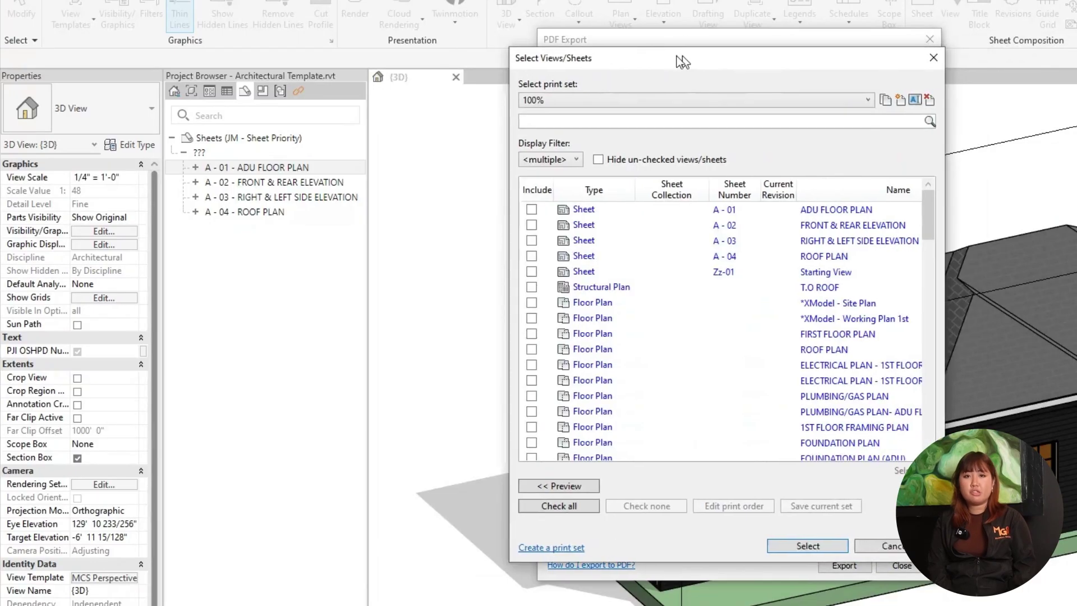
drag(677, 57, 334, 68)
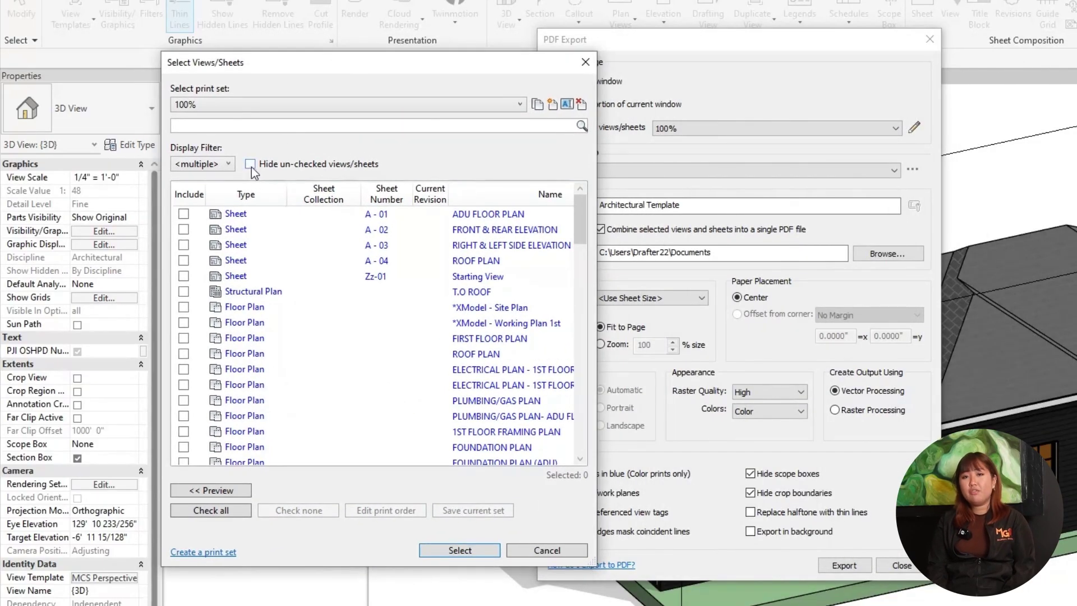
click(222, 164)
click(181, 179)
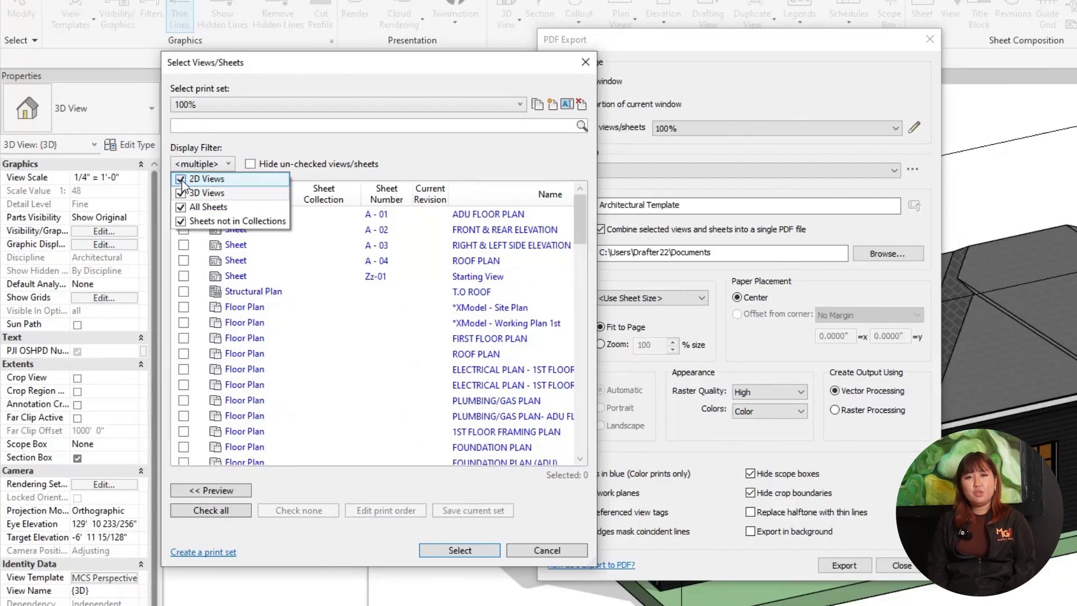
click(181, 193)
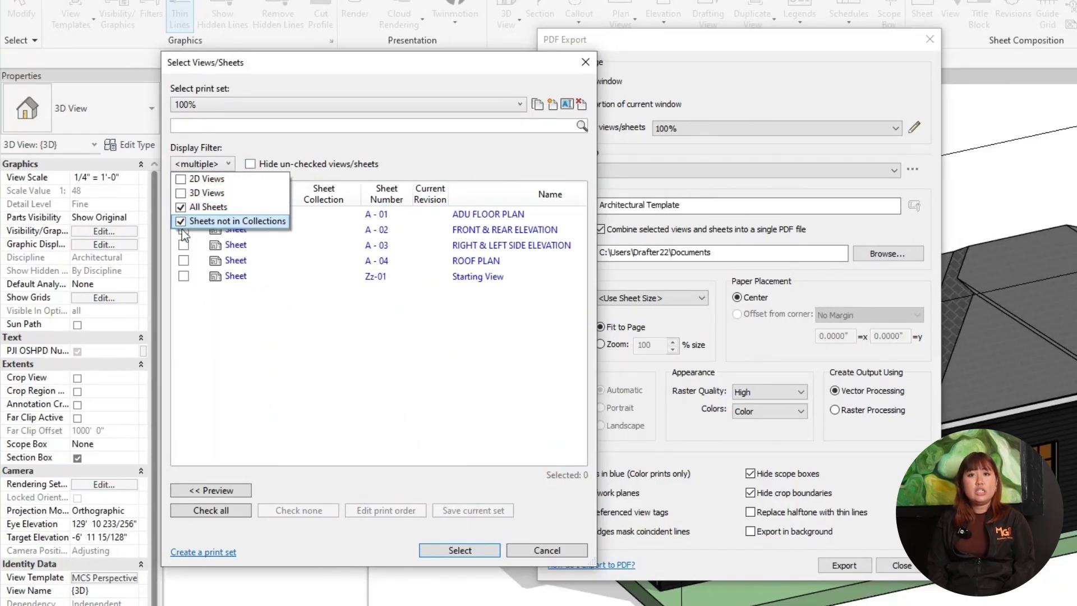
click(250, 345)
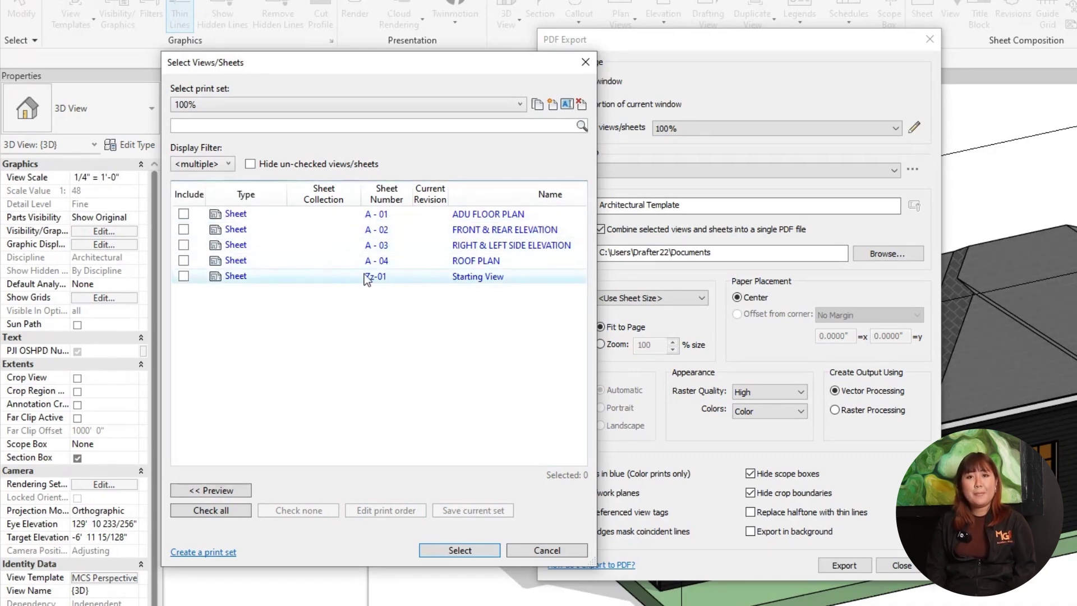
Select sheets A-01 through A-04 for export and save the selection for future sessions
click(185, 214)
click(185, 230)
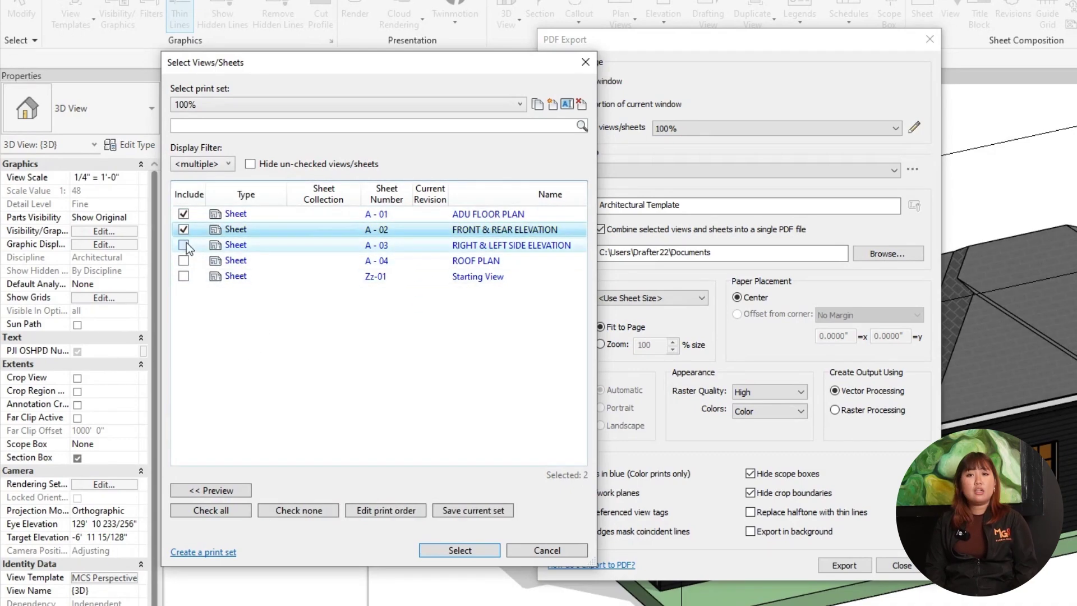
click(184, 246)
click(184, 260)
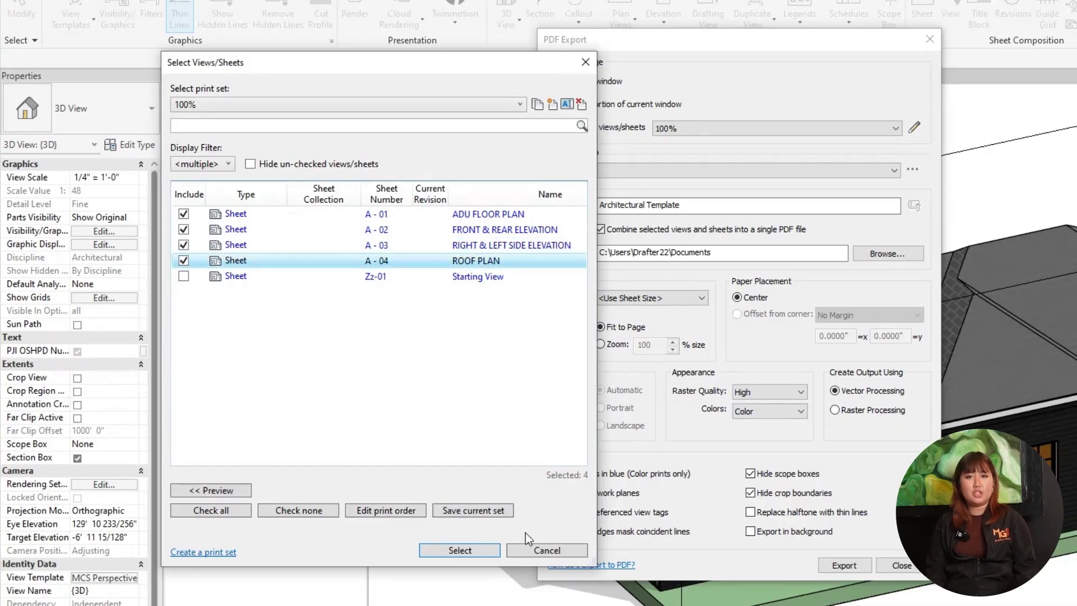
click(492, 547)
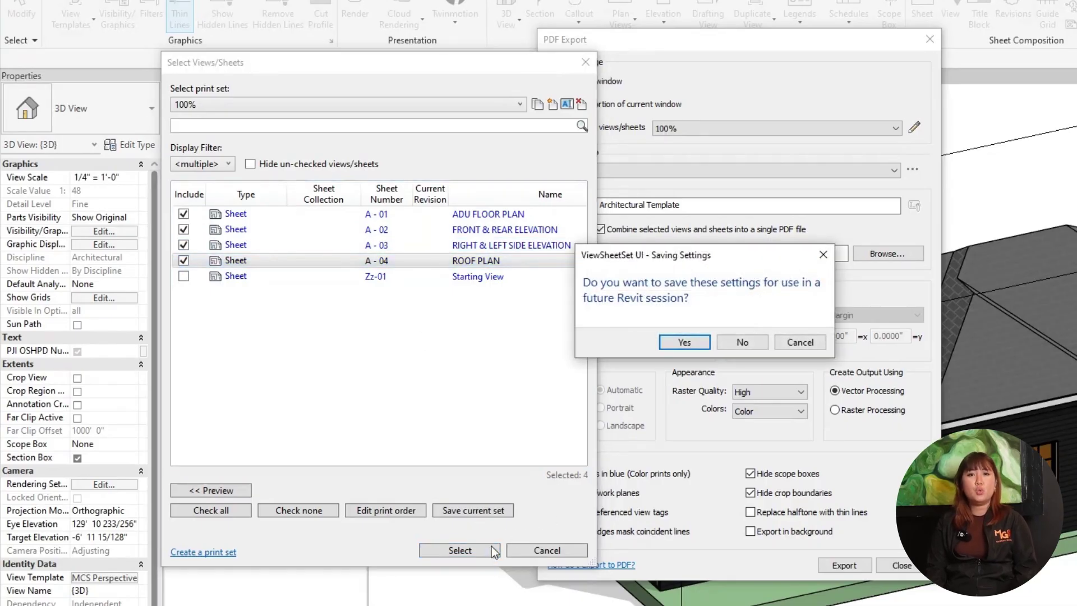
click(689, 345)
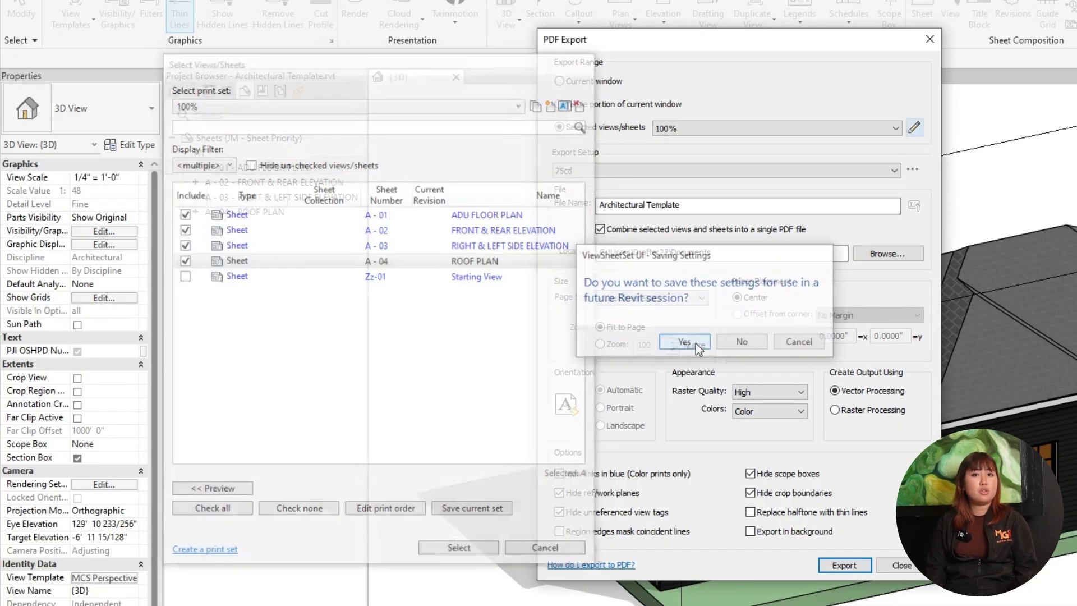